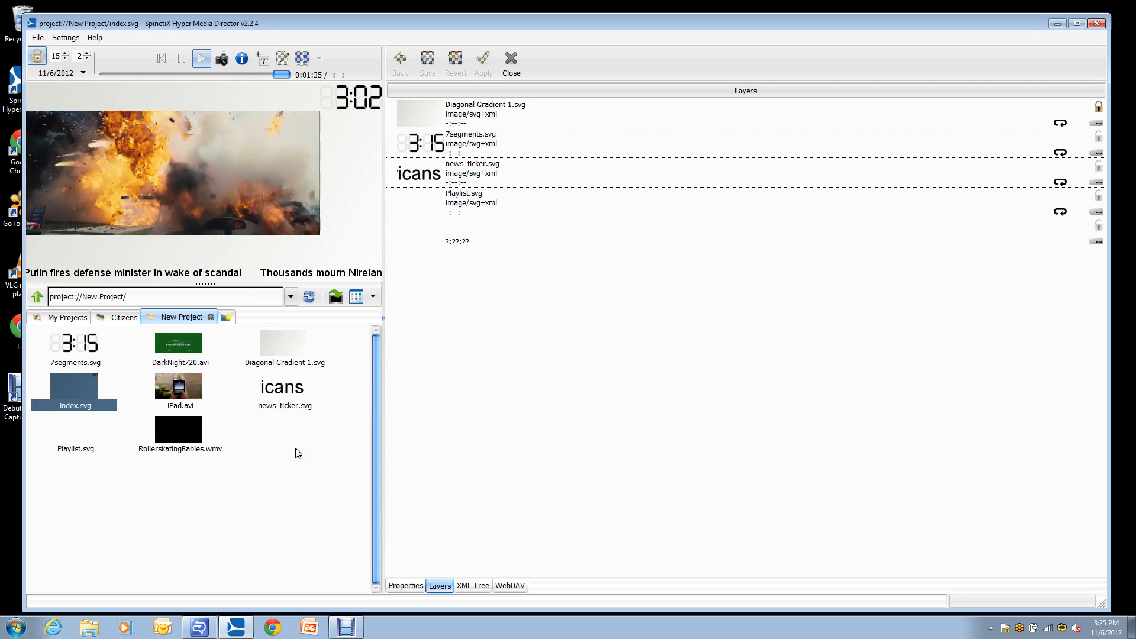
Create a schedule with the default name New.ics in New Project and add it as a layer of index.svg.
right_click(272, 444)
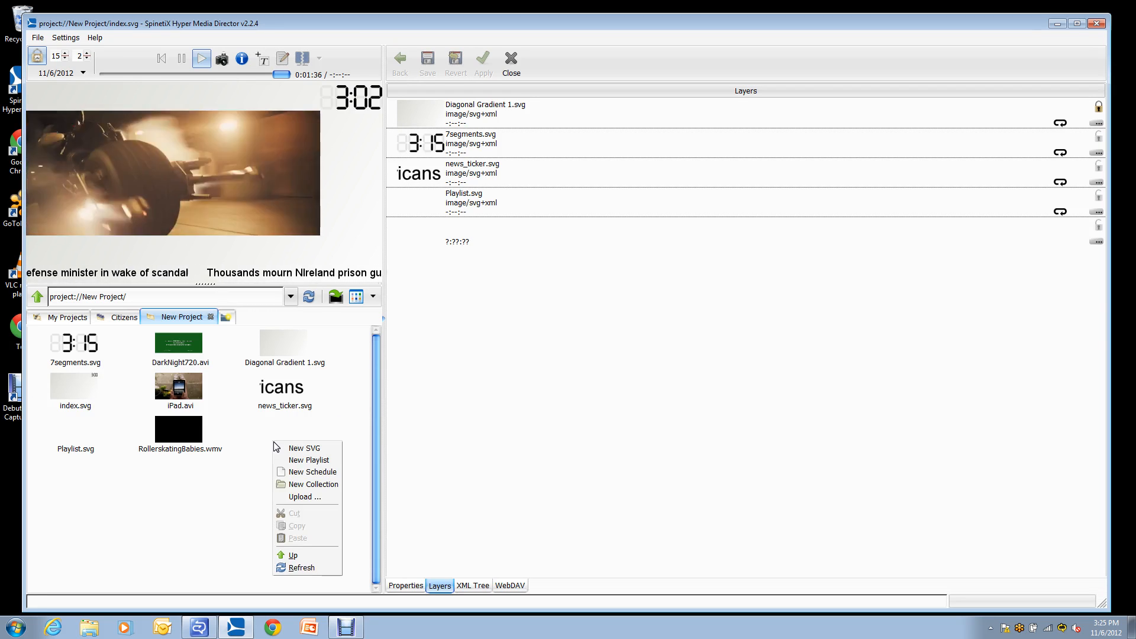
left_click(294, 471)
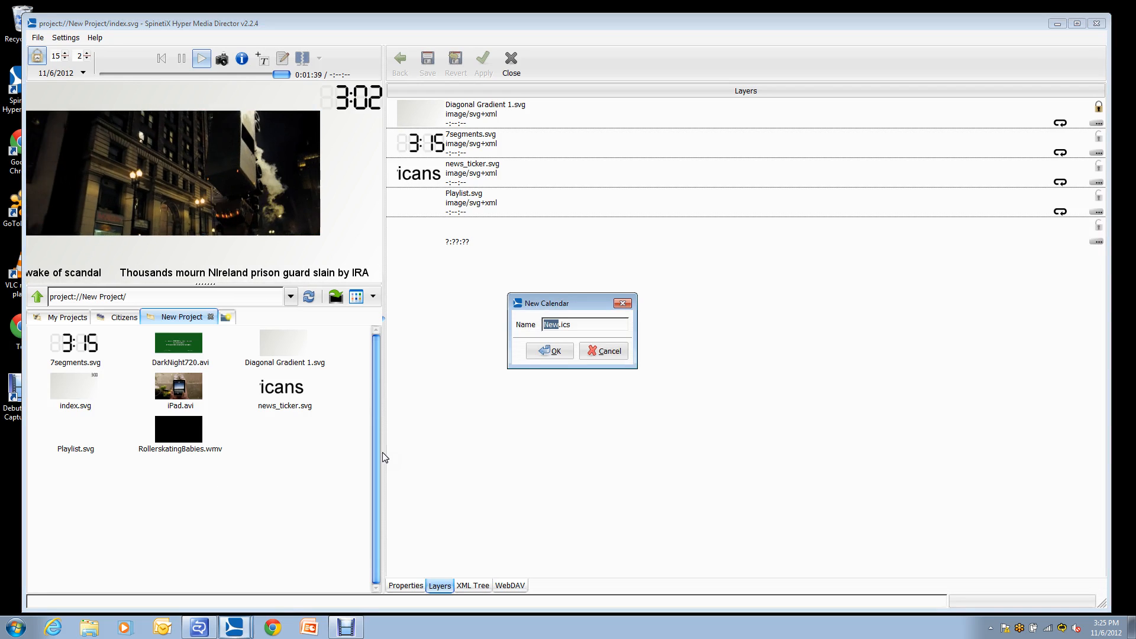
left_click(548, 351)
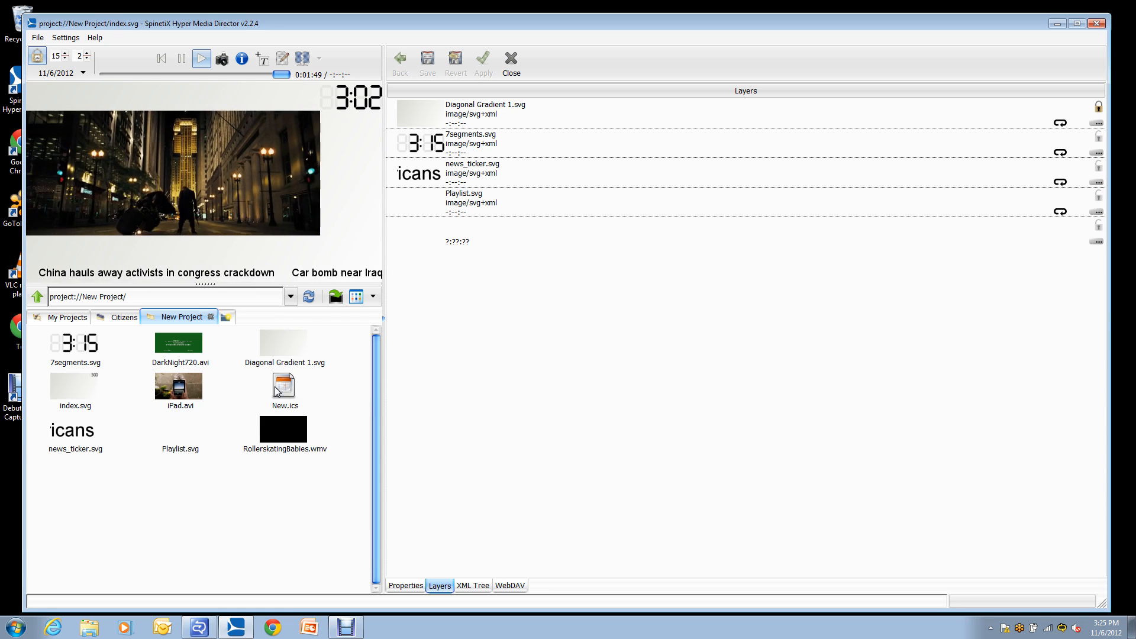
left_click_drag(282, 388, 482, 270)
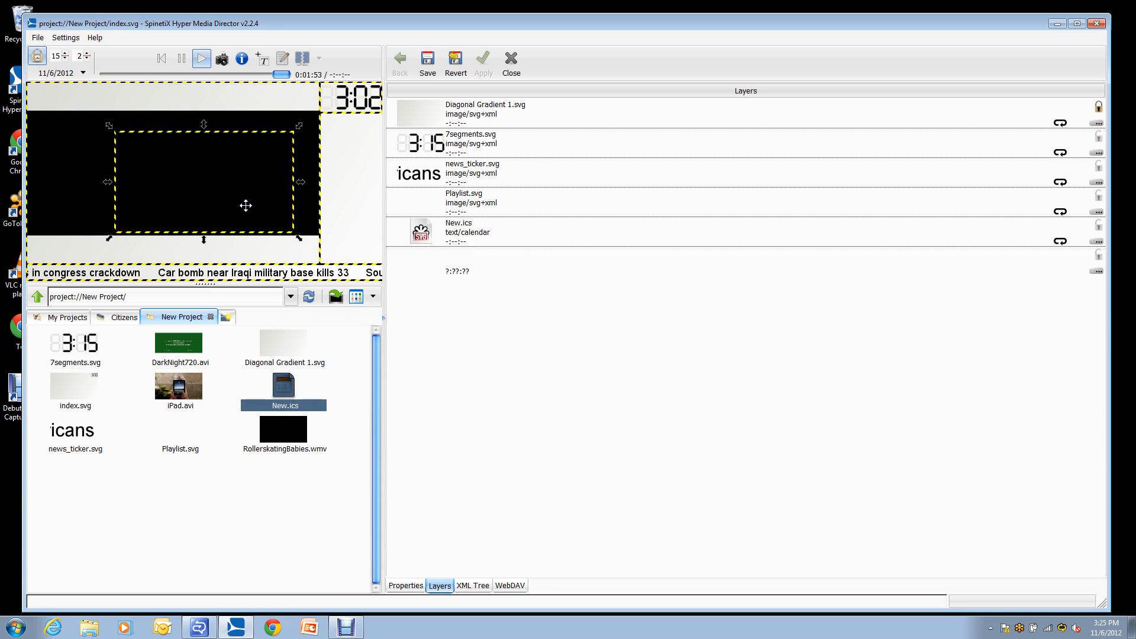
Make the New.ics layer fill the full screen in the index.svg layout.
mouse_move(222, 180)
left_mouse_down()
mouse_move(206, 188)
mouse_move(236, 196)
mouse_move(215, 191)
mouse_move(228, 167)
left_mouse_up()
right_click(211, 181)
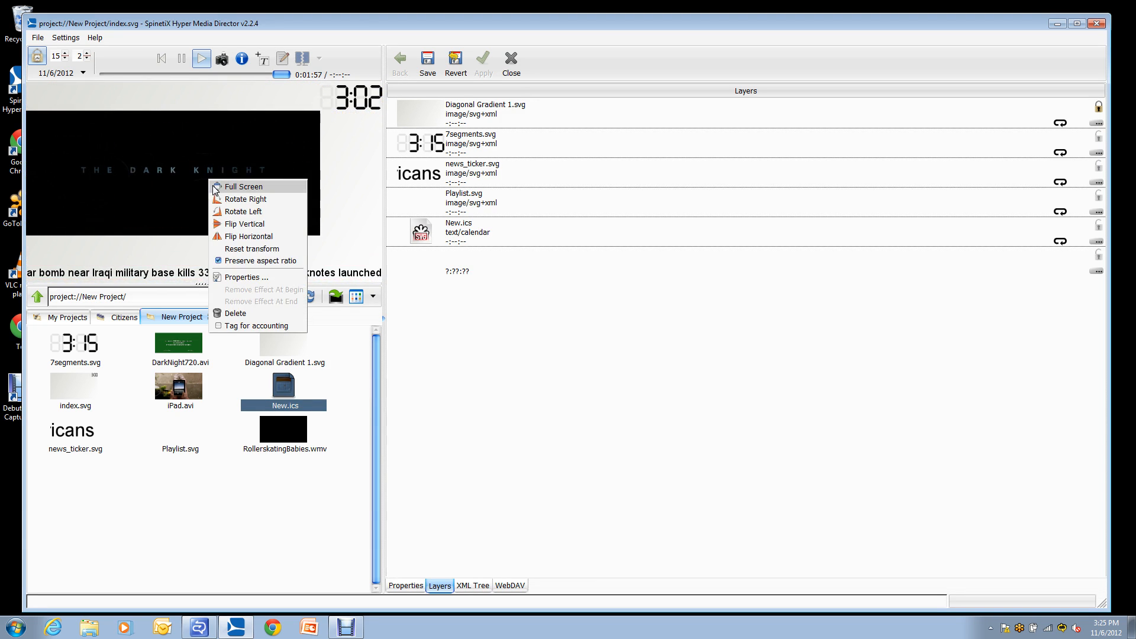
left_click(229, 187)
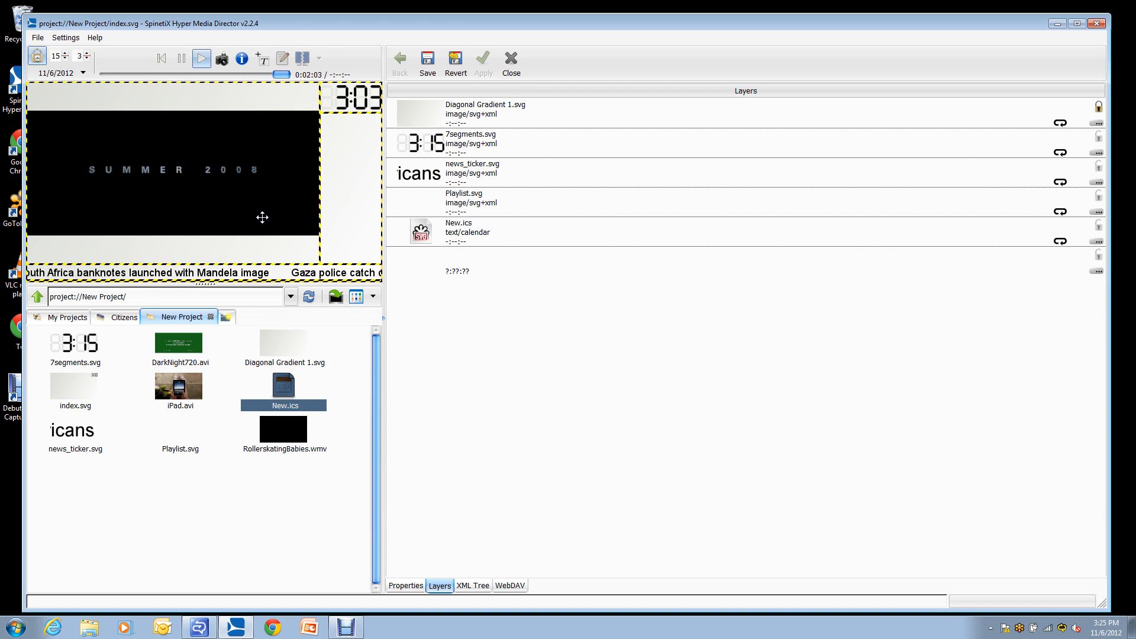
Open the New.ics schedule and add RollerskatingBabies.wmv on 11/6/2012 from 7:00 to 7:05 AM.
left_click(445, 237)
double_click(445, 237)
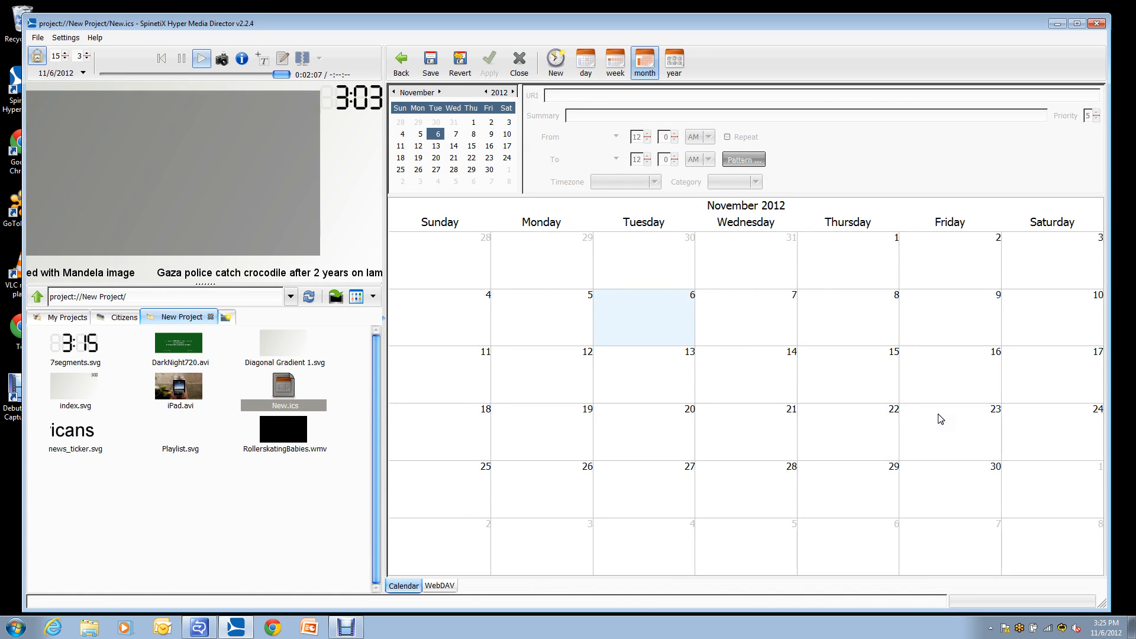
left_click(299, 530)
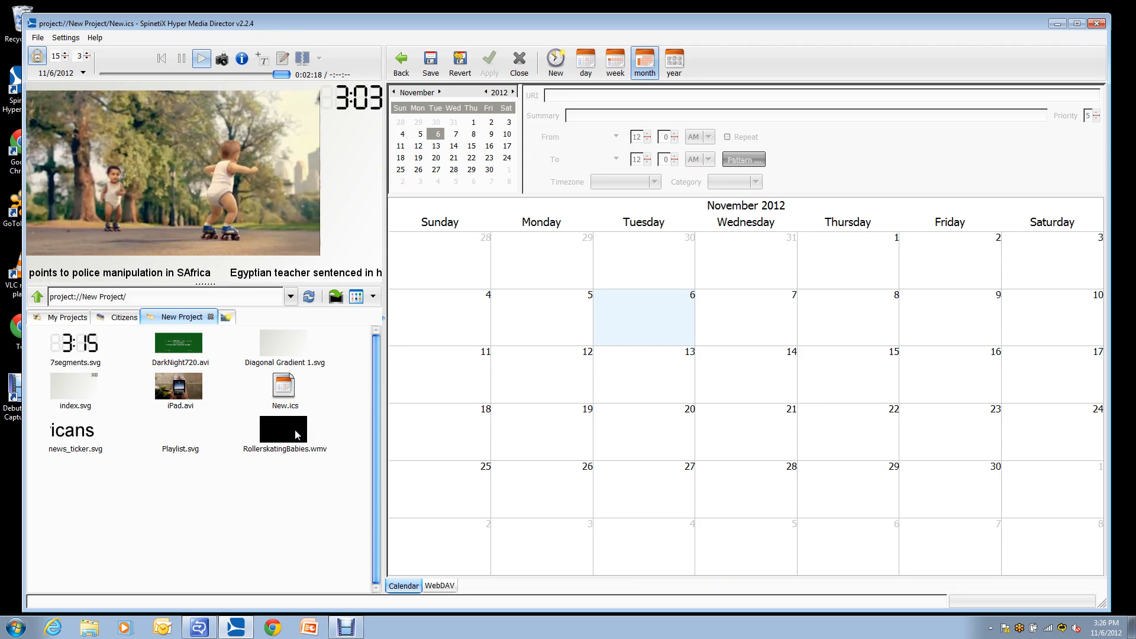
left_click(295, 429)
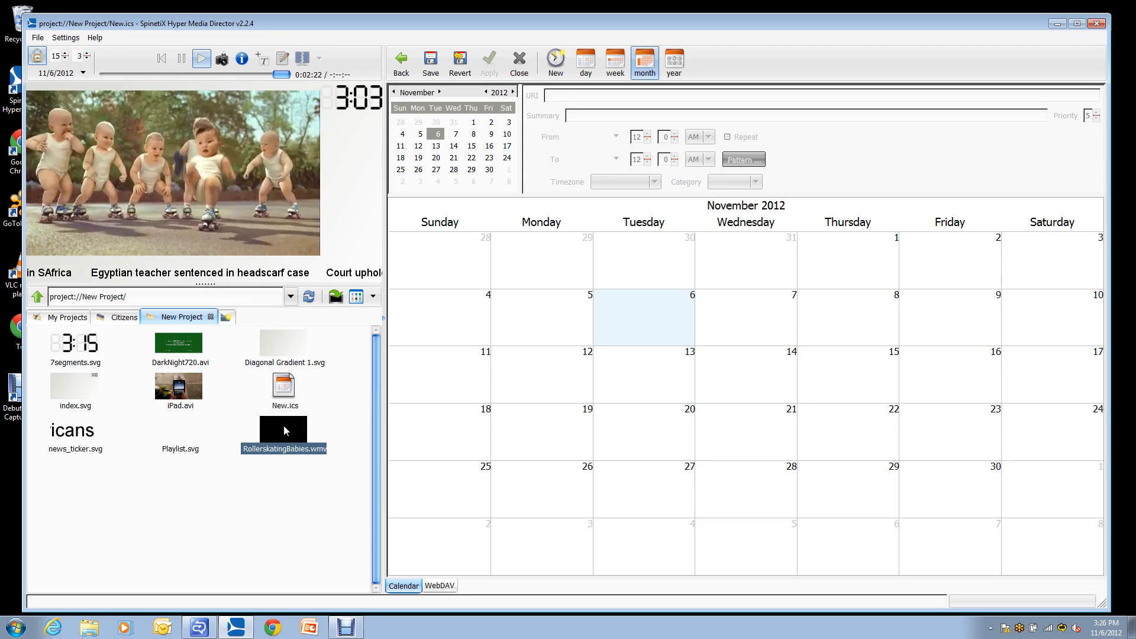
left_click_drag(282, 425, 649, 316)
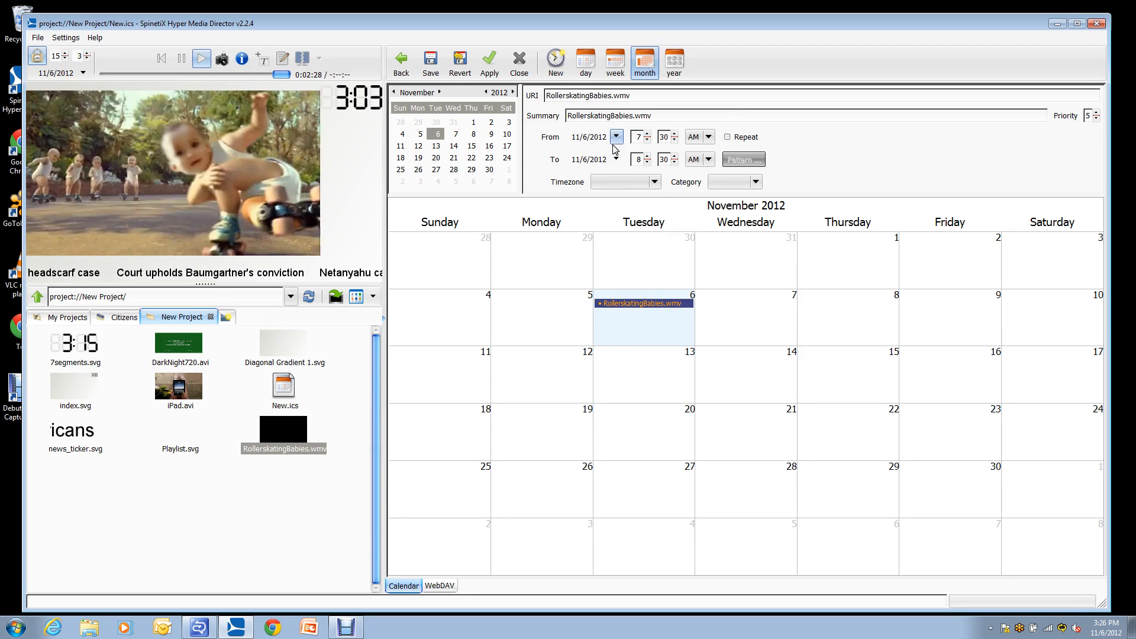
left_click(676, 139)
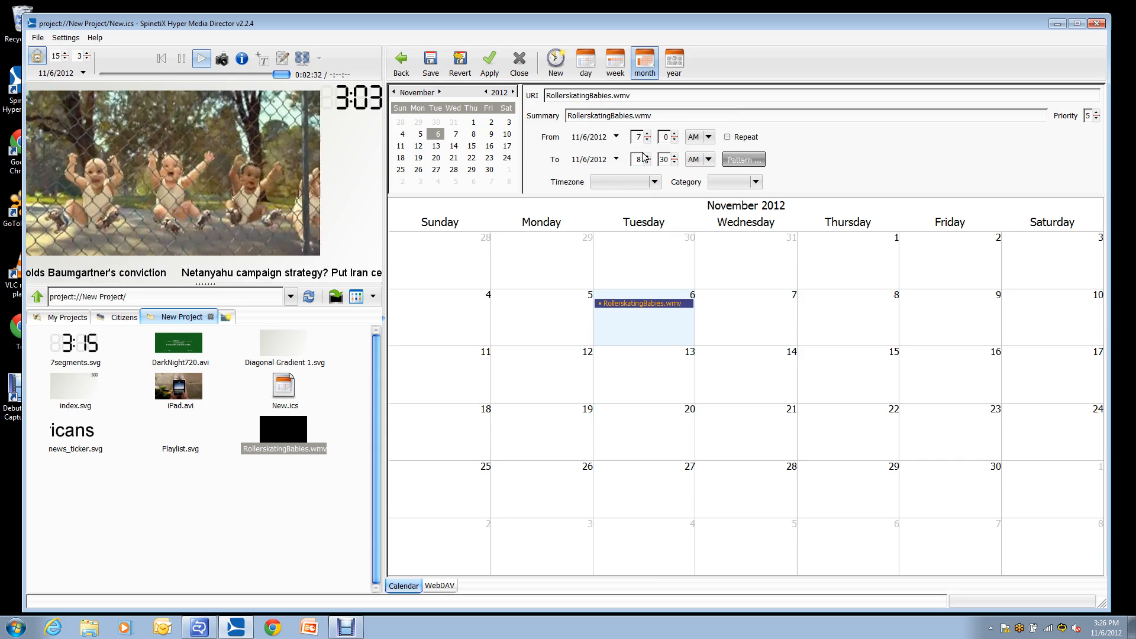
left_click(675, 163)
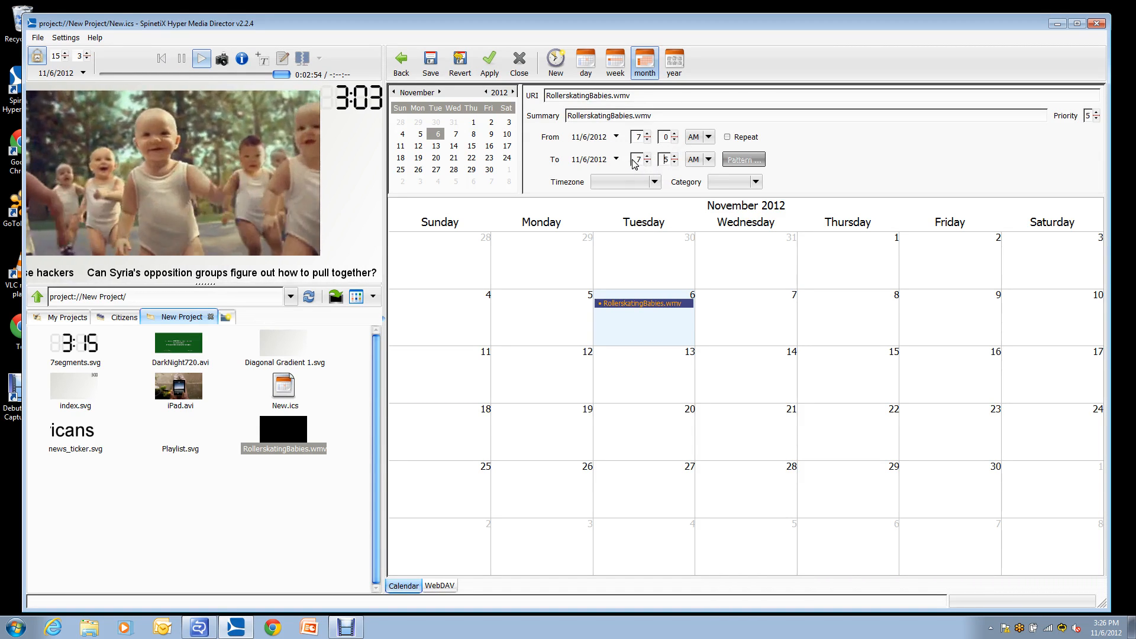
Turn on repetition for the RollerskatingBabies.wmv event and set its pattern to repeat every 1 hour.
left_click(728, 138)
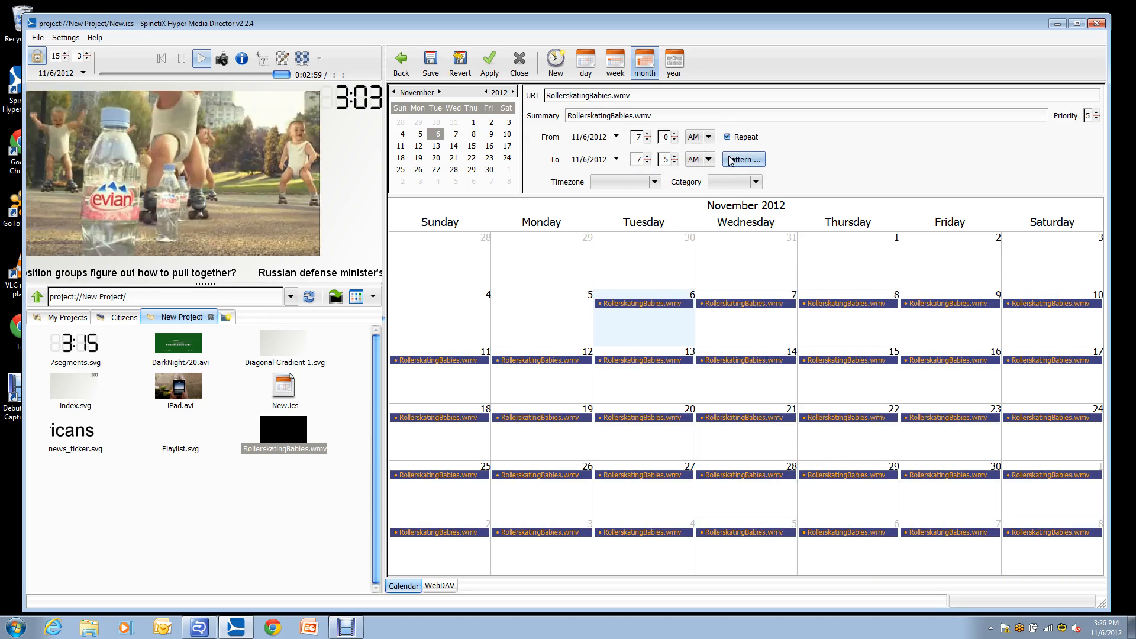
left_click(731, 161)
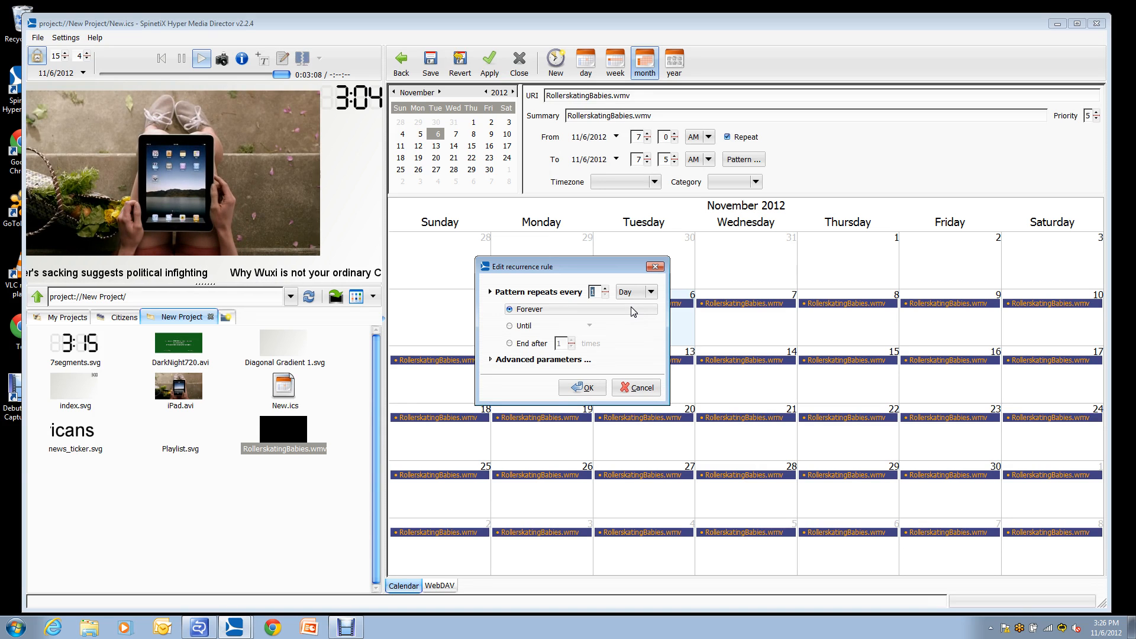
left_click(635, 292)
left_click(640, 283)
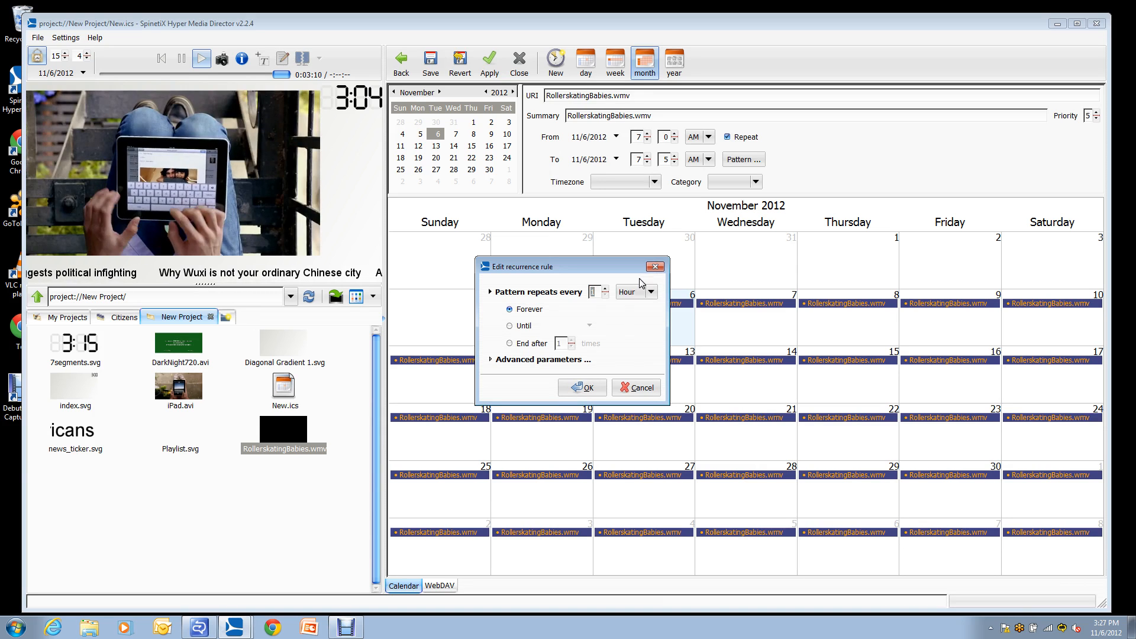
Try the Until date and End after options for the recurrence, and return it to Forever.
left_click(521, 326)
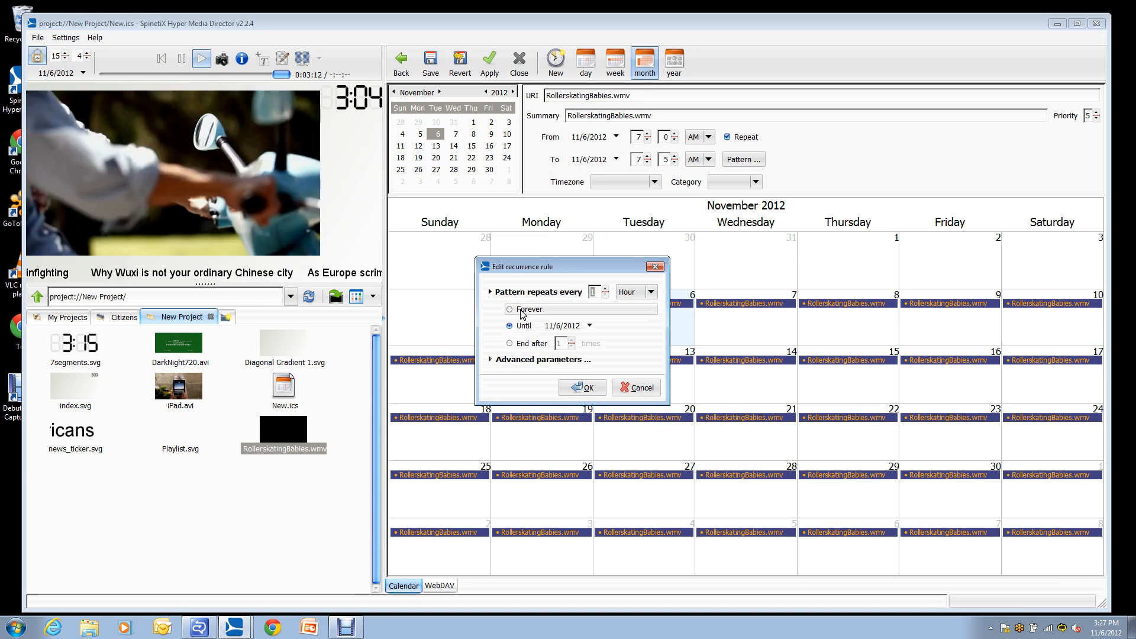
left_click(589, 326)
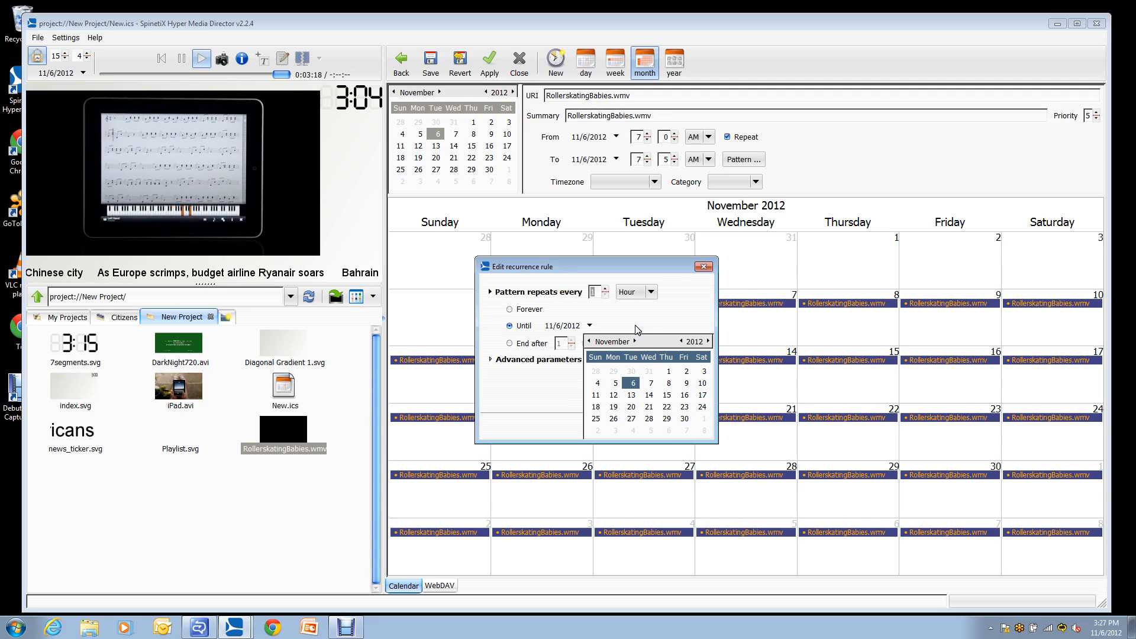
left_click(542, 354)
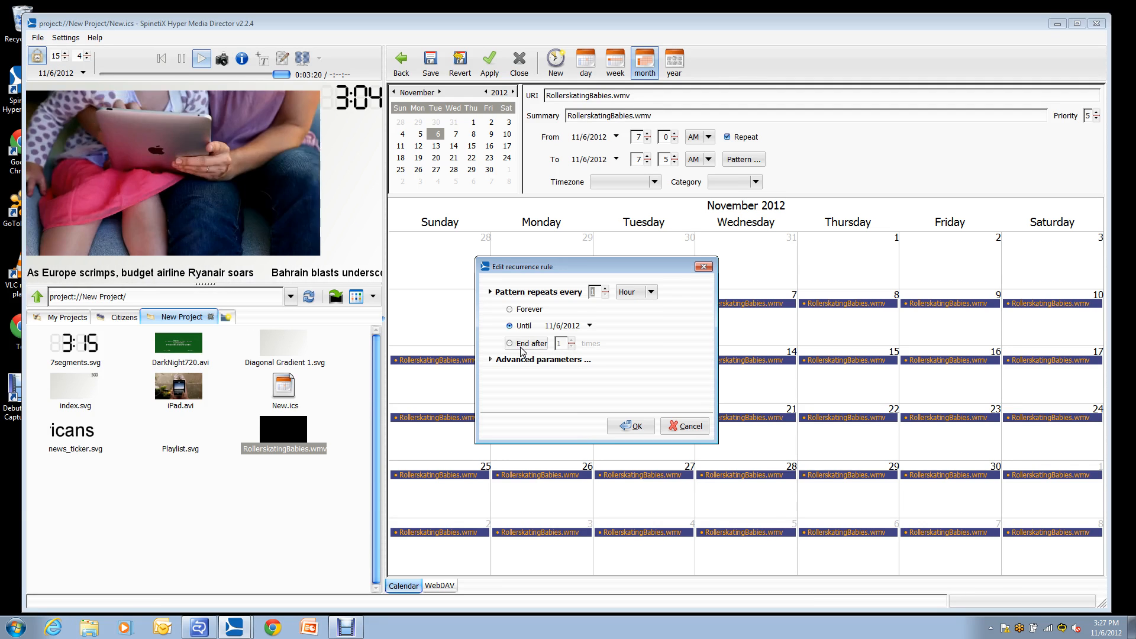
left_click(523, 344)
left_click(572, 341)
left_click(571, 341)
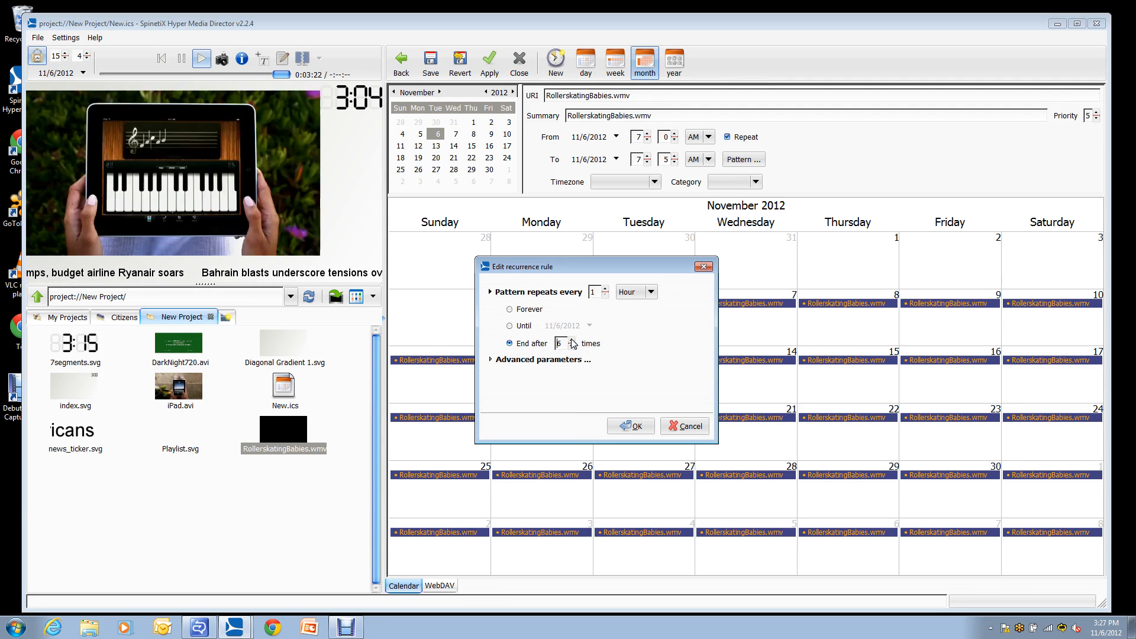
left_click(572, 341)
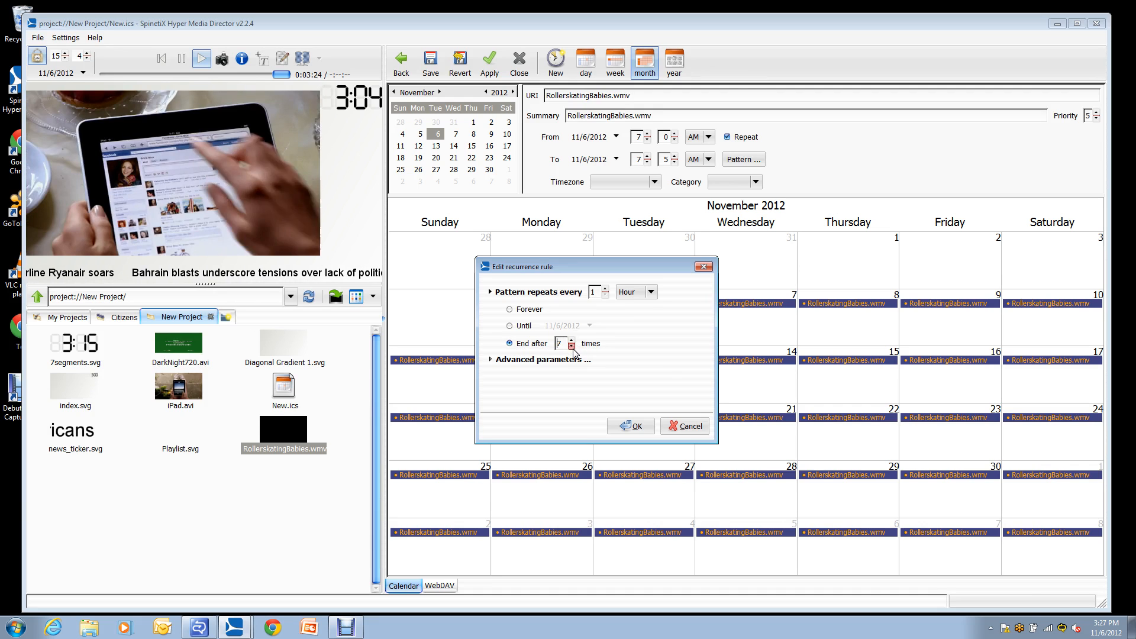
left_click(572, 346)
left_click(572, 347)
left_click(523, 311)
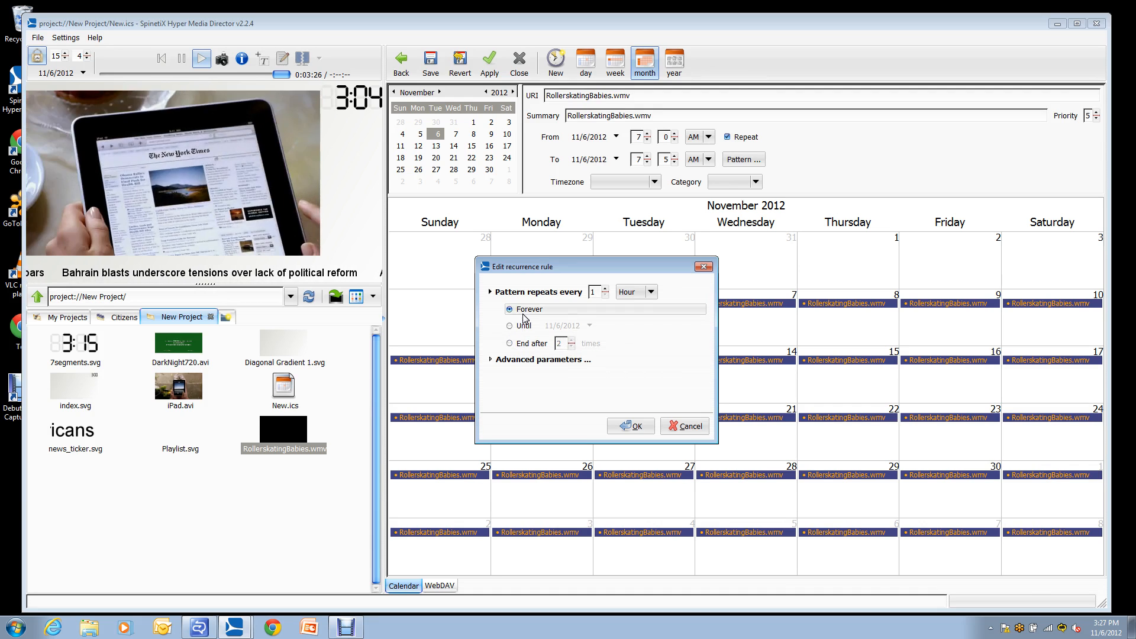
Examine the advanced recurrence parameters for the Hour and Year patterns, and return the pattern to Hour.
left_click(522, 361)
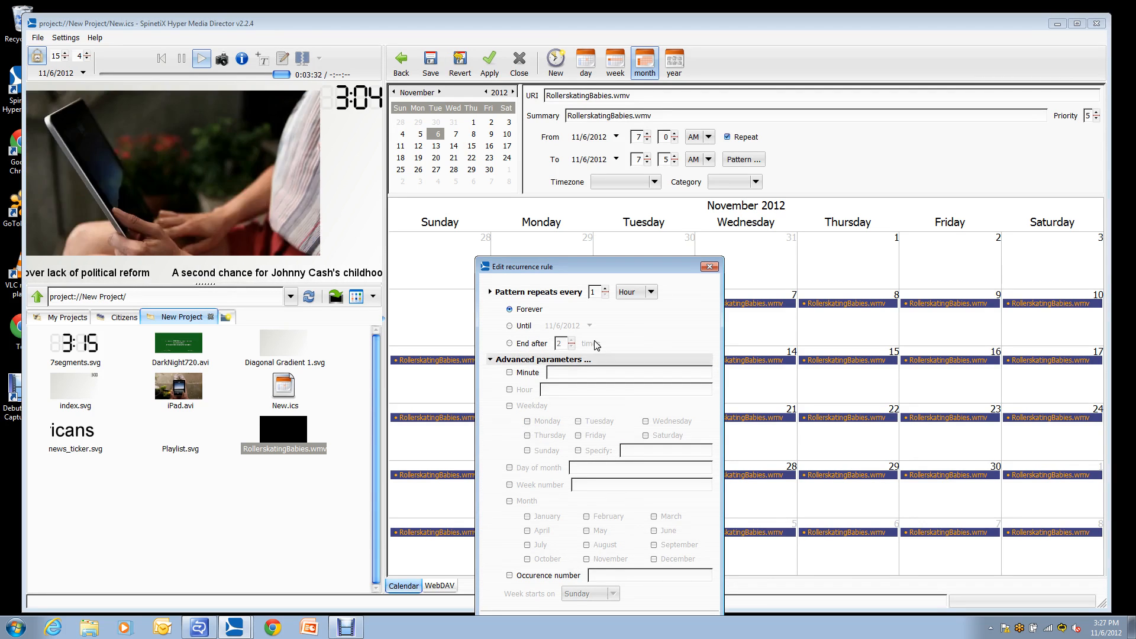
left_click(634, 293)
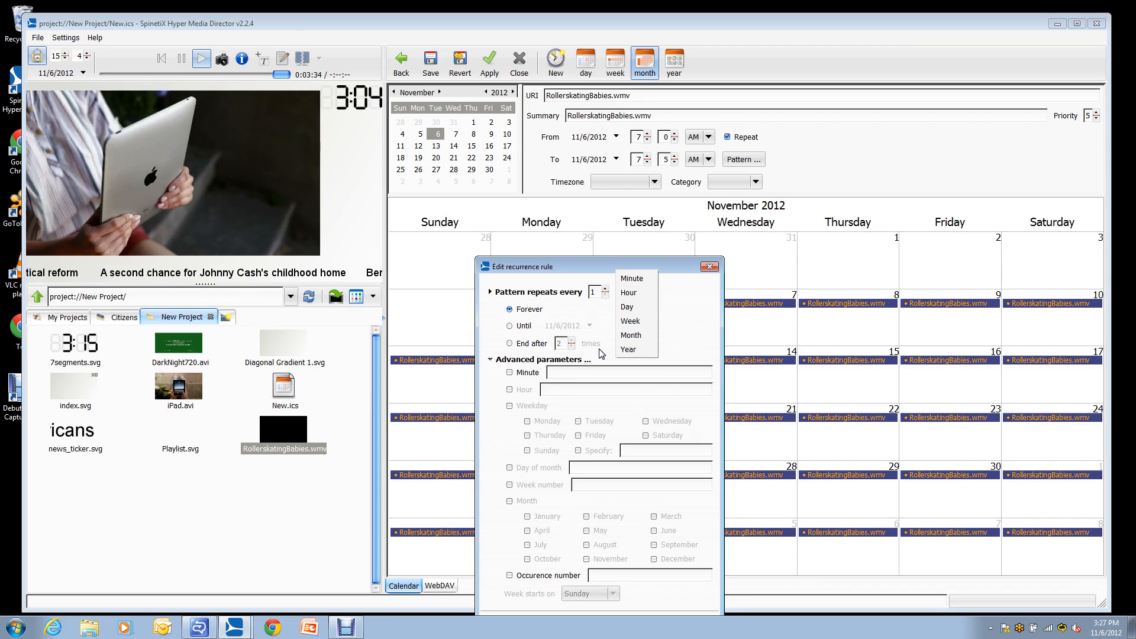
left_click(667, 330)
left_click(632, 293)
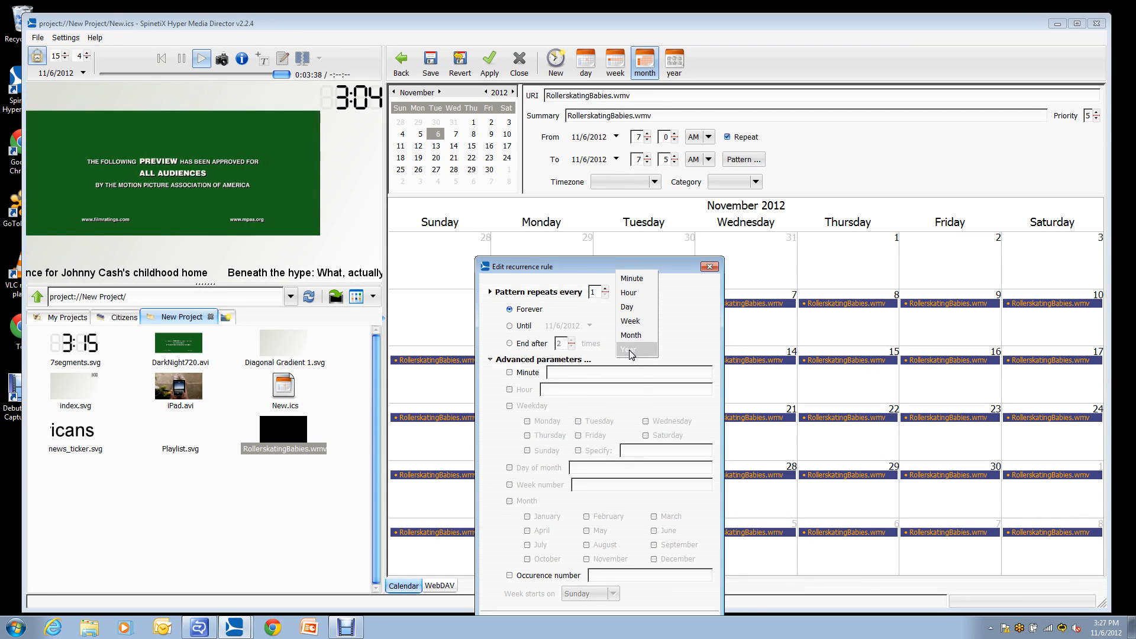
left_click(631, 351)
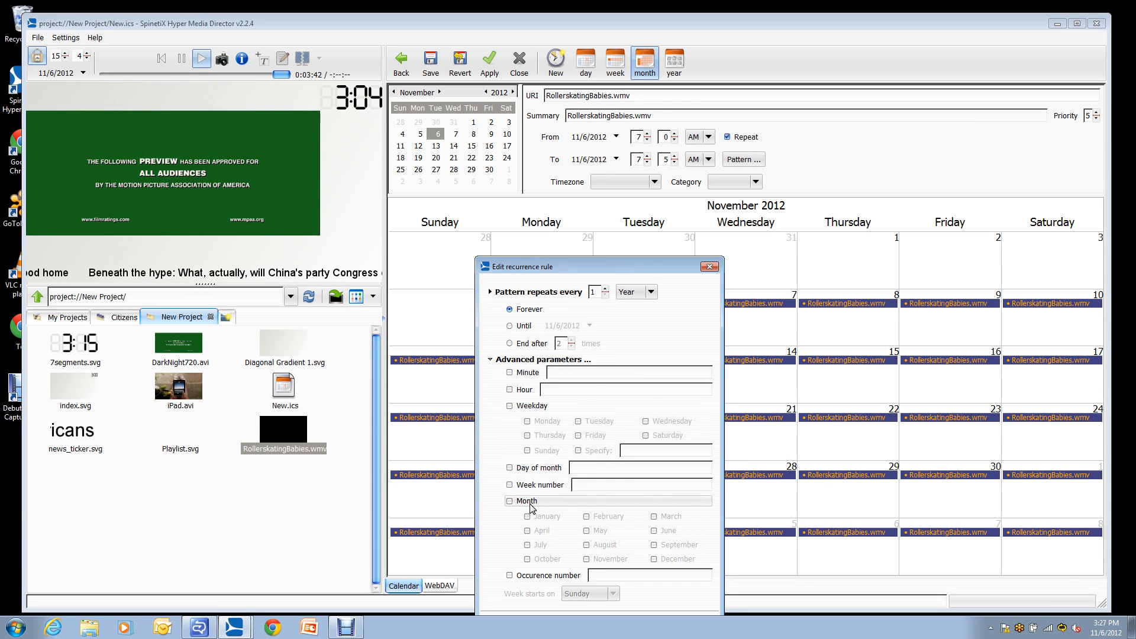
left_click(634, 293)
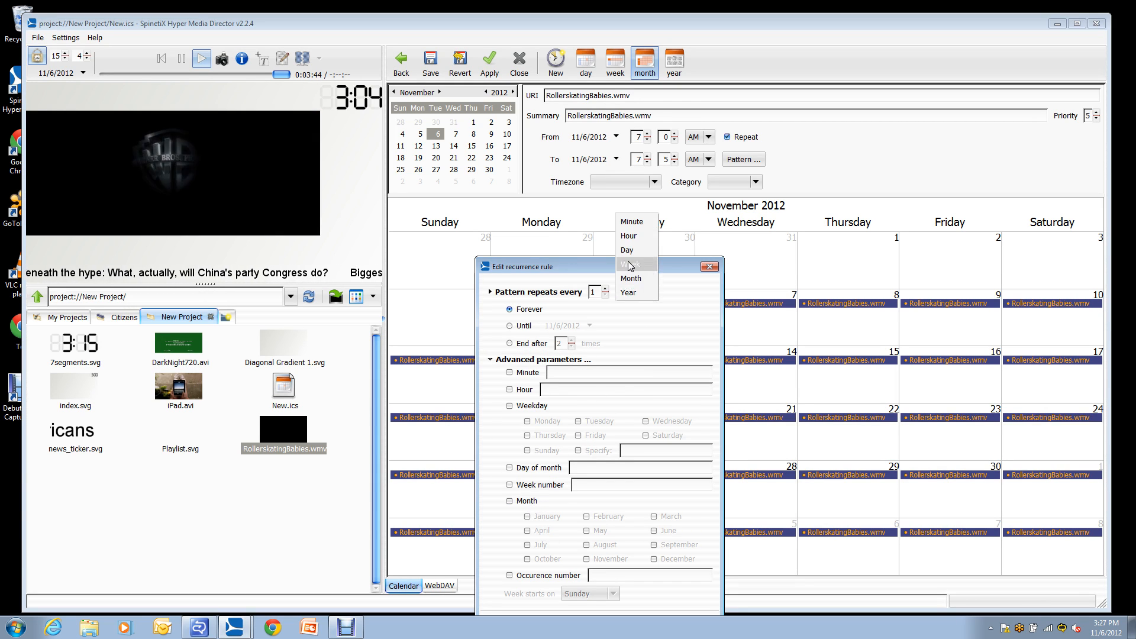
left_click(628, 236)
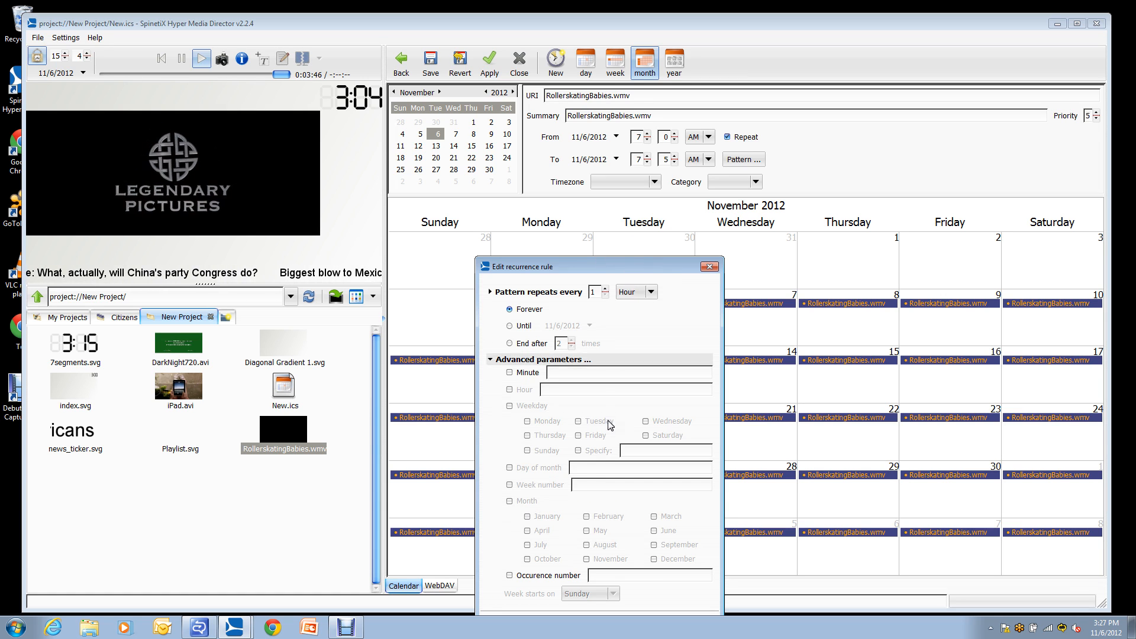
left_click(492, 358)
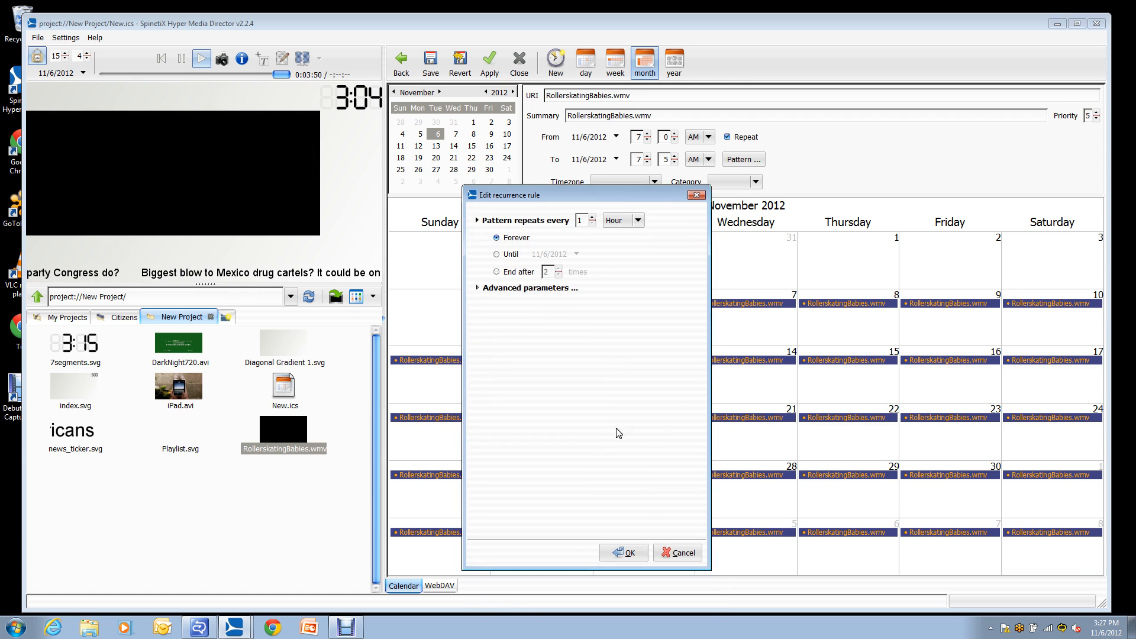
Accept the hourly recurrence rule and apply the changes to the RollerskatingBabies.wmv event.
left_click(624, 551)
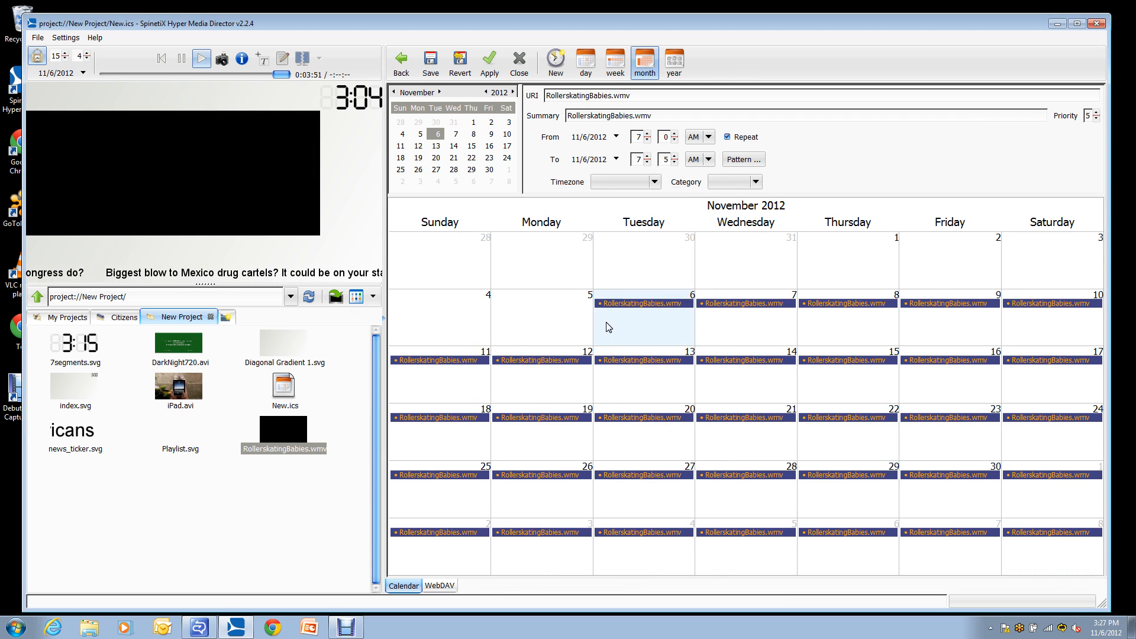
left_click(491, 65)
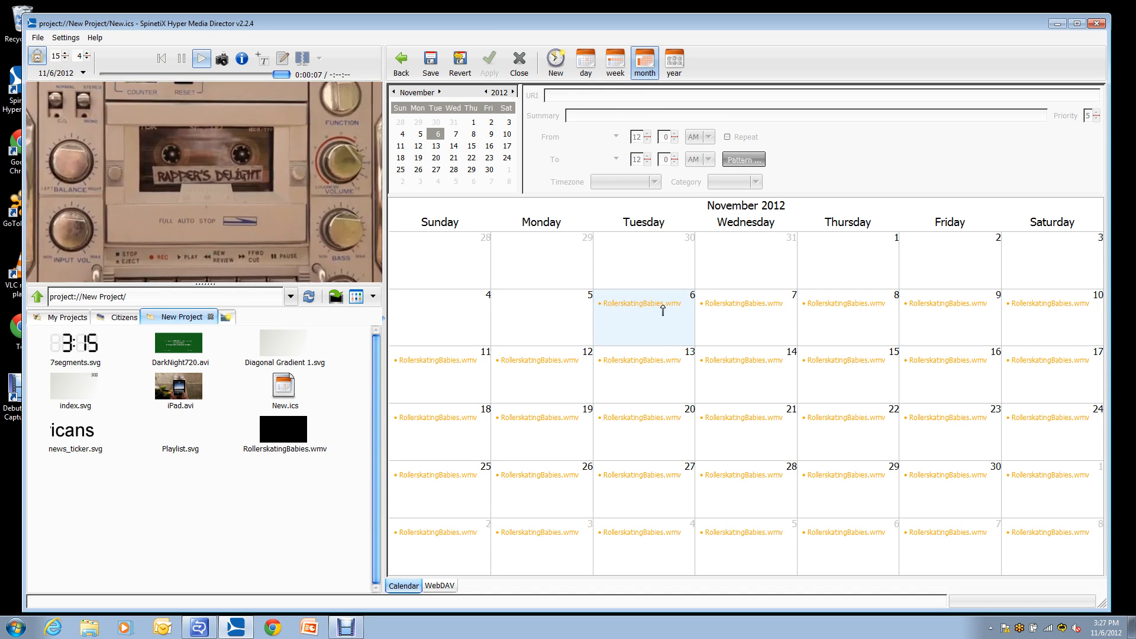
Check the hourly playback by moving the preview time to 15:05, back to 15:00 and forward to 15:05.
left_click(88, 59)
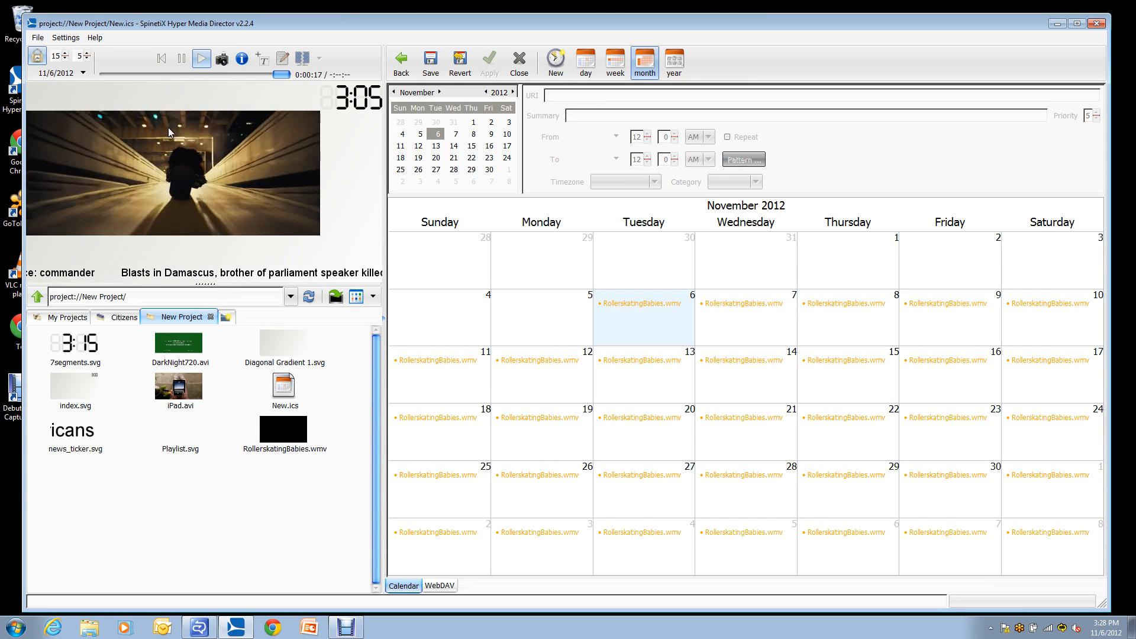
left_click(87, 58)
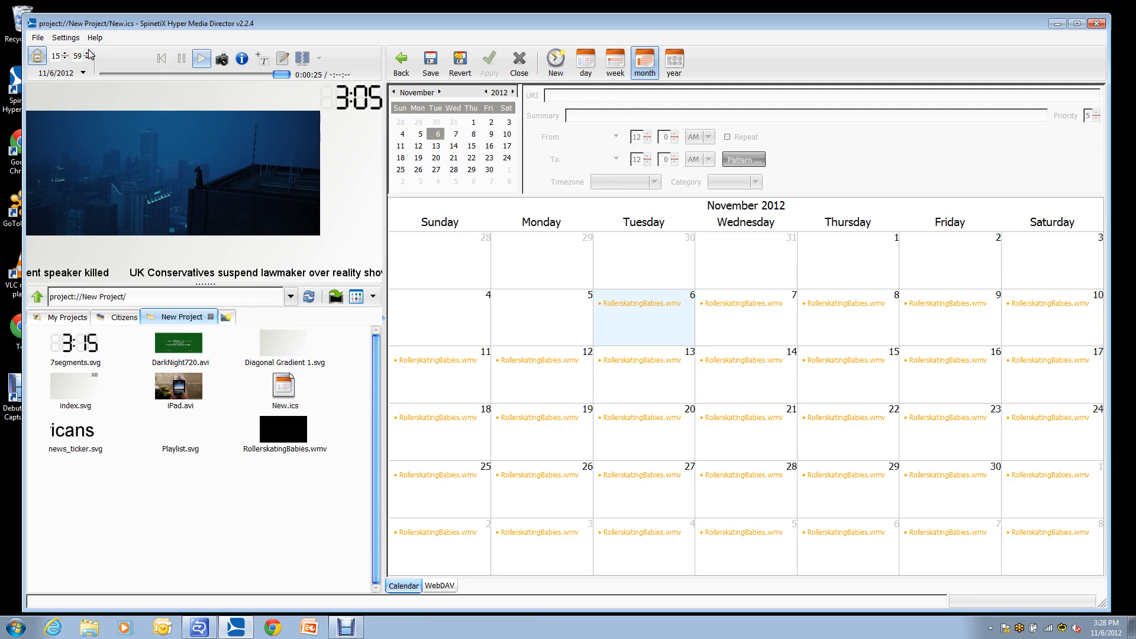
left_click(88, 53)
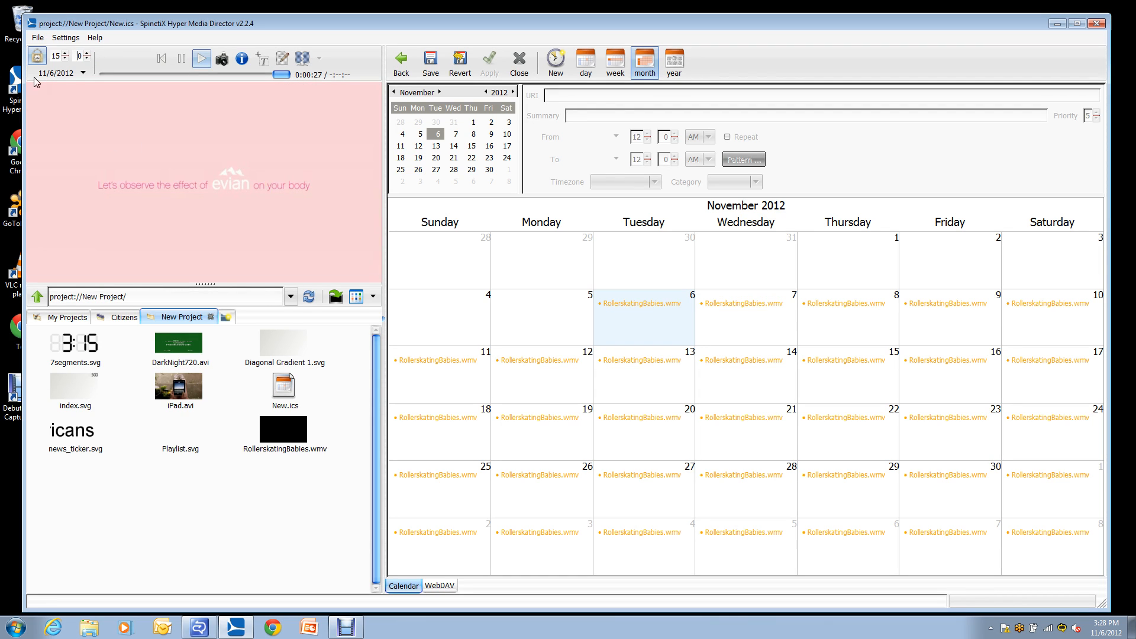
left_click(87, 53)
left_click(87, 54)
left_click(87, 54)
left_click(87, 54)
left_click(87, 54)
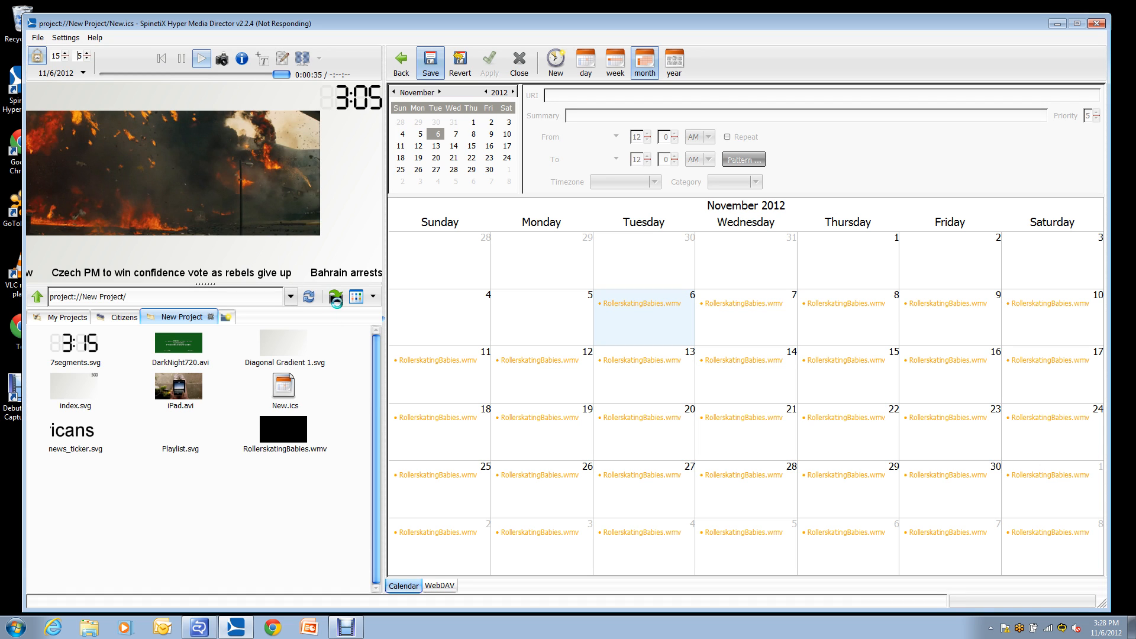
Save the New.ics schedule and try to quick publish the project to the player device.
left_click(336, 296)
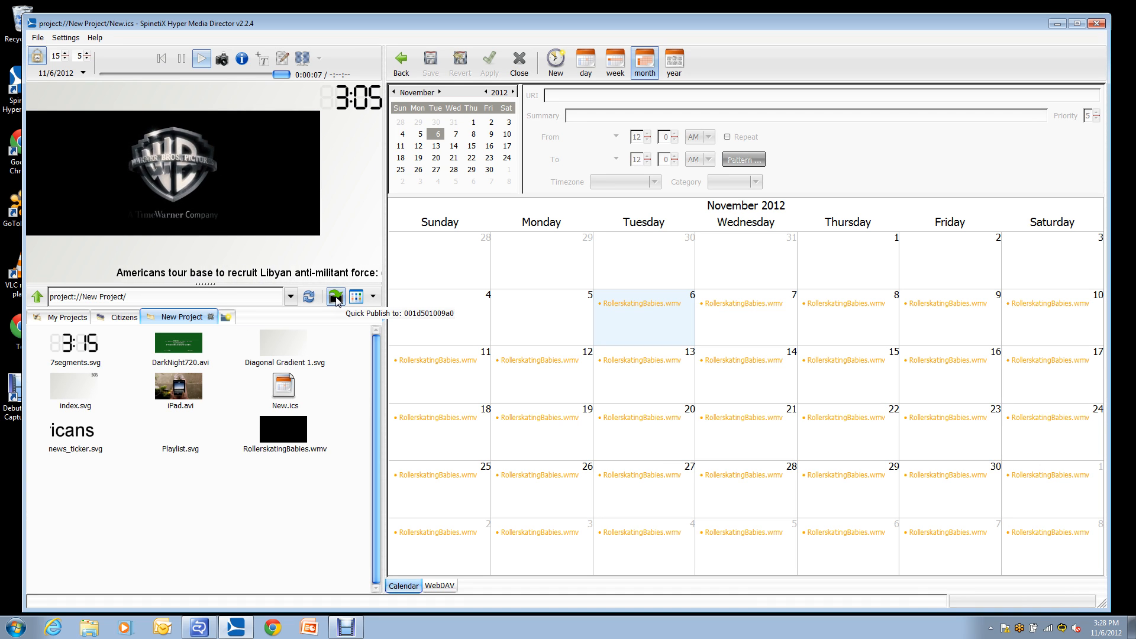
left_click(335, 299)
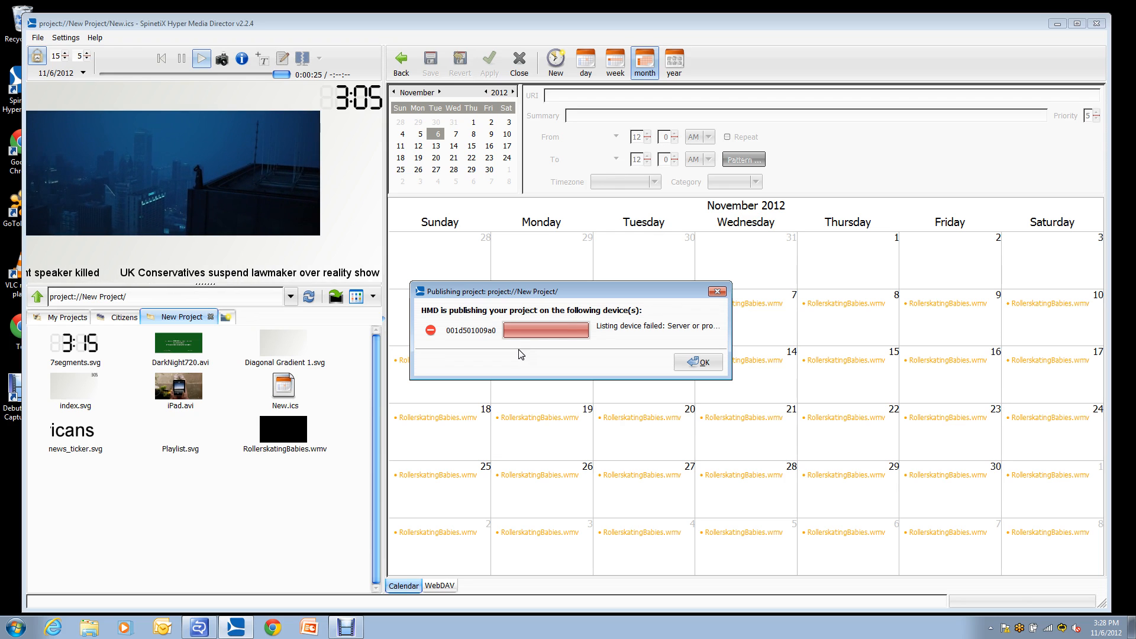
left_click(698, 362)
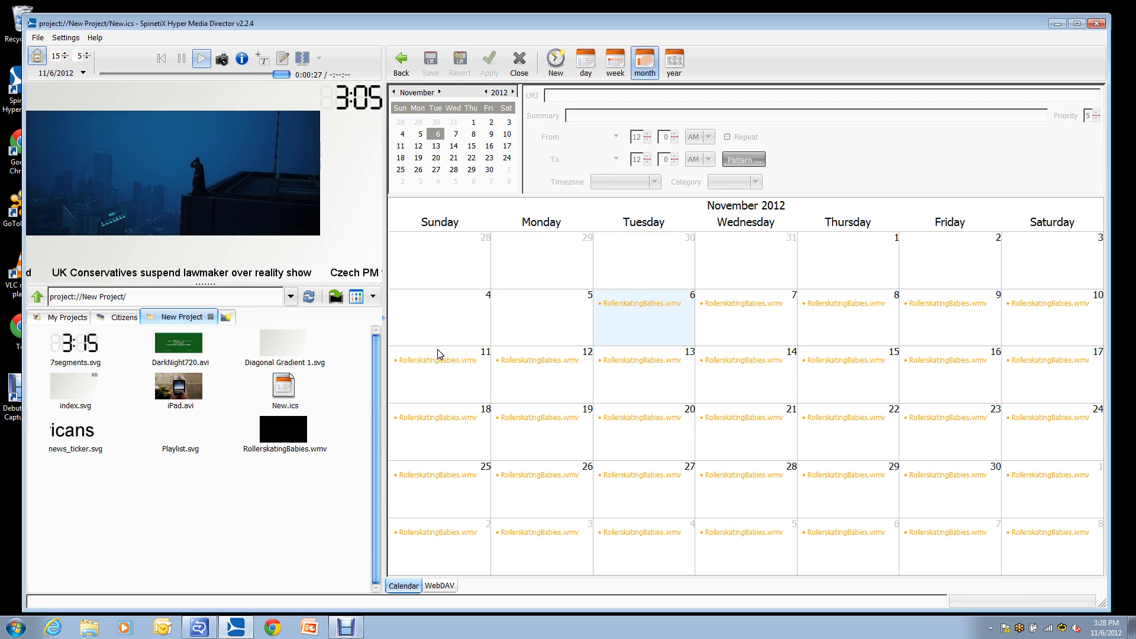